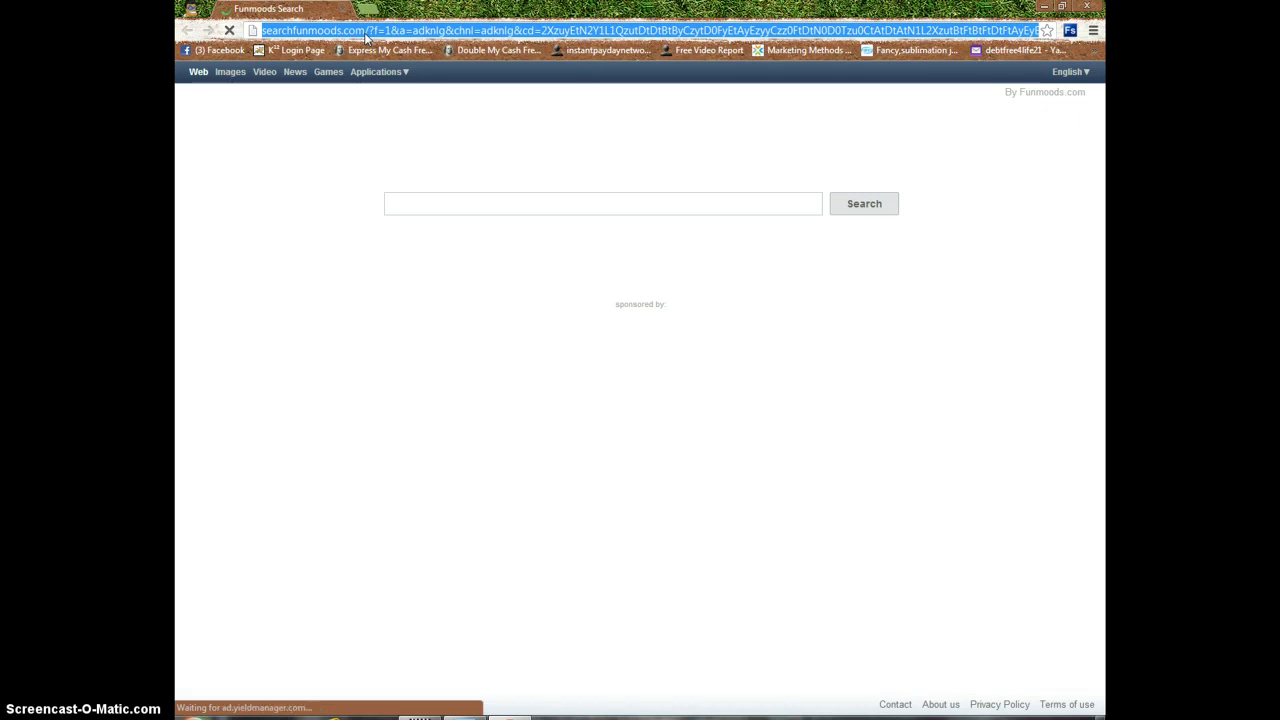
# Step: Go to dafont.com and browse the Distorted category of the Fancy fonts
pyautogui.write('dafont')
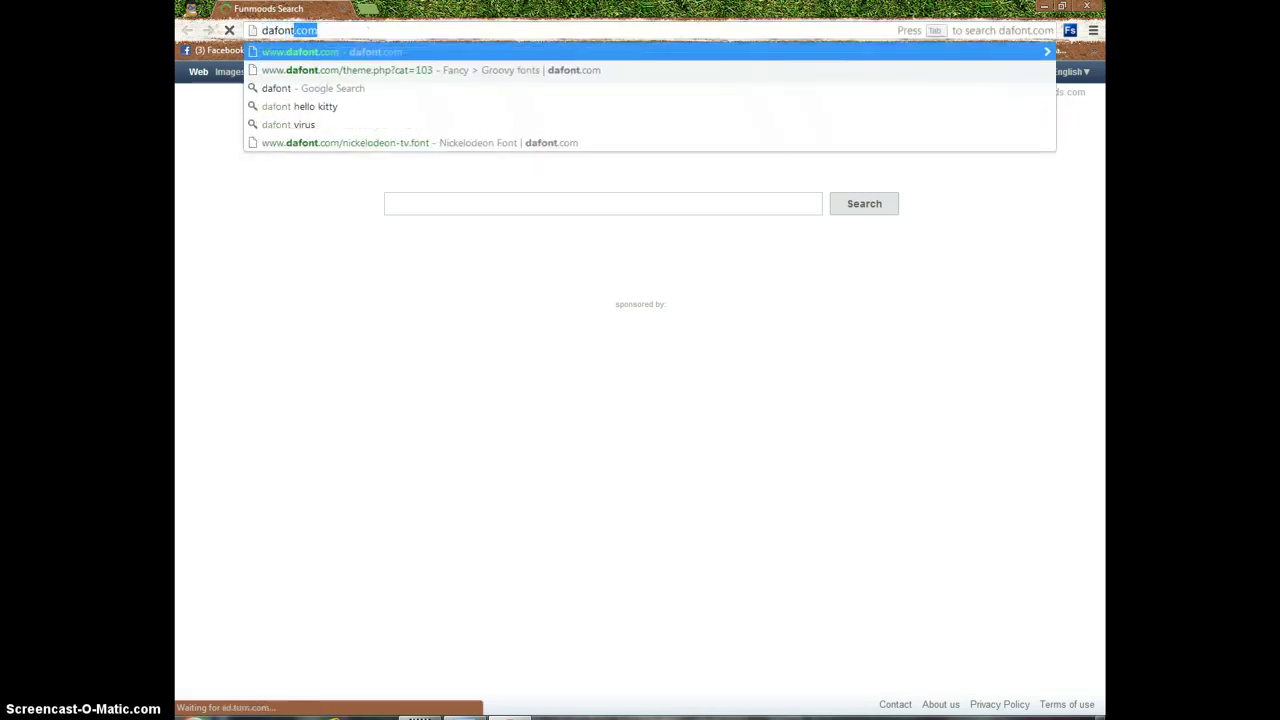
pyautogui.press('Return')
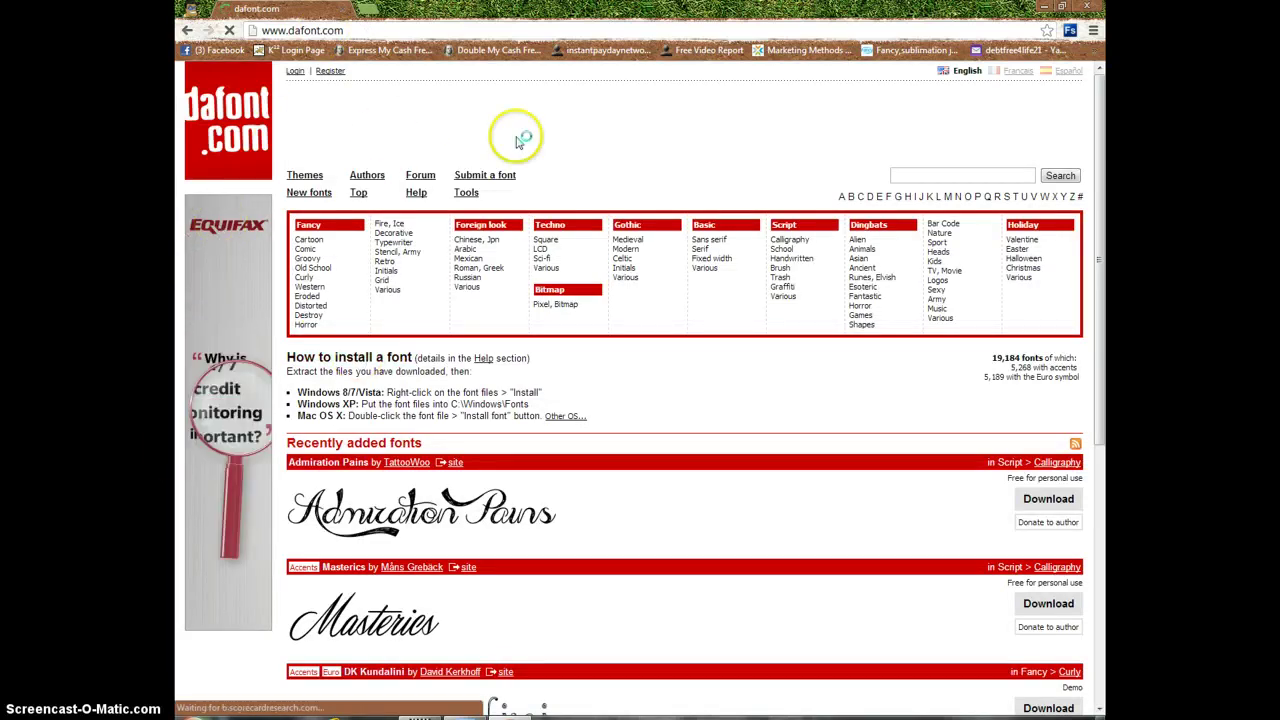
pyautogui.click(921, 177)
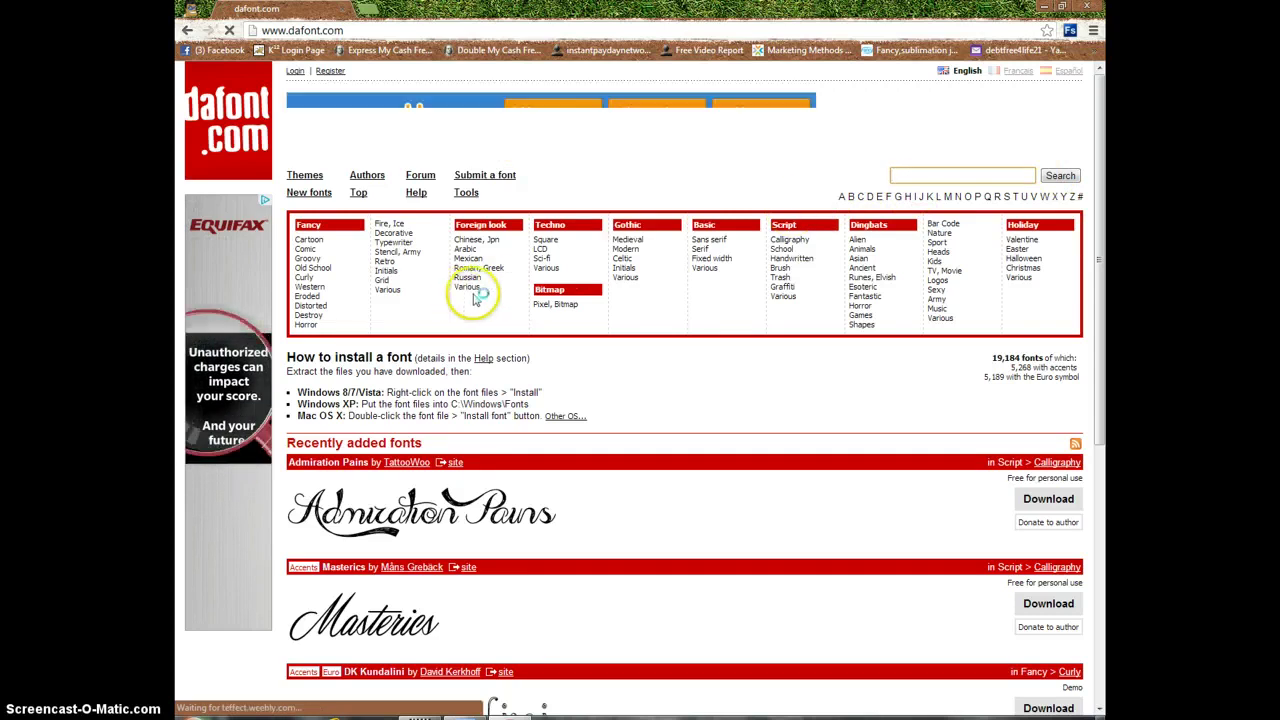
pyautogui.click(294, 222)
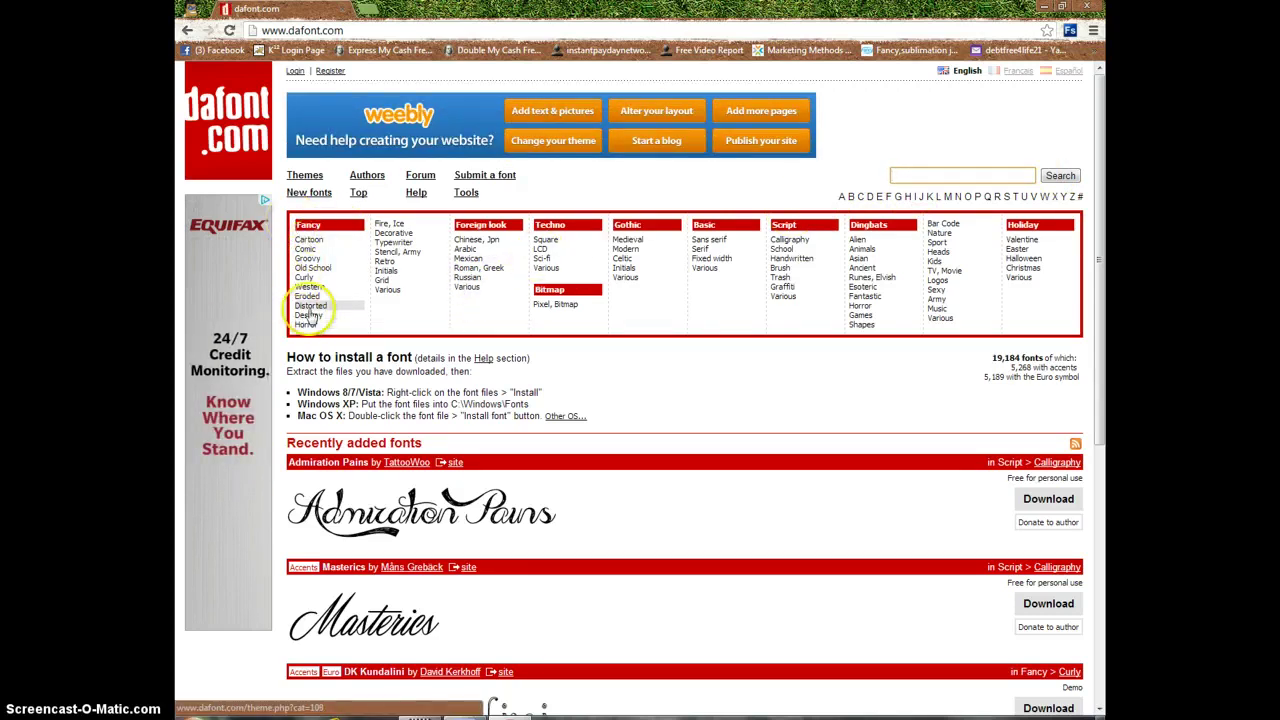
pyautogui.click(310, 305)
pyautogui.click(383, 281)
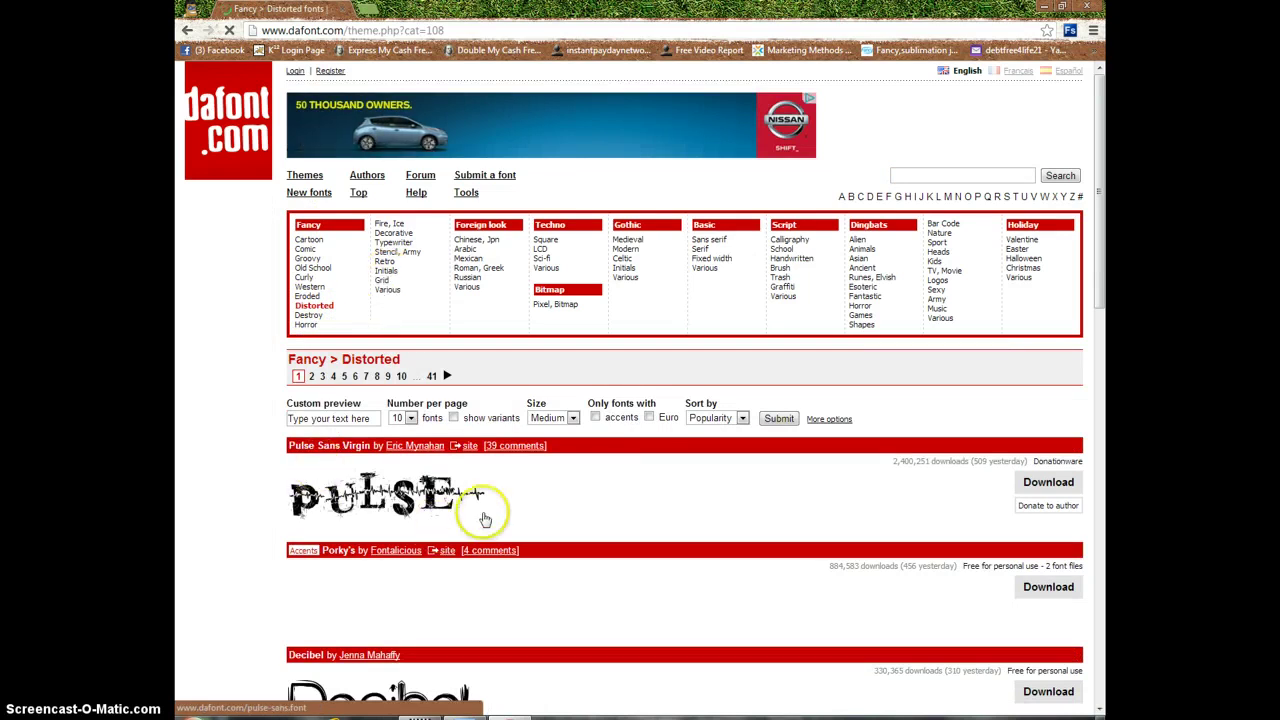
pyautogui.scroll(-1, 486, 514)
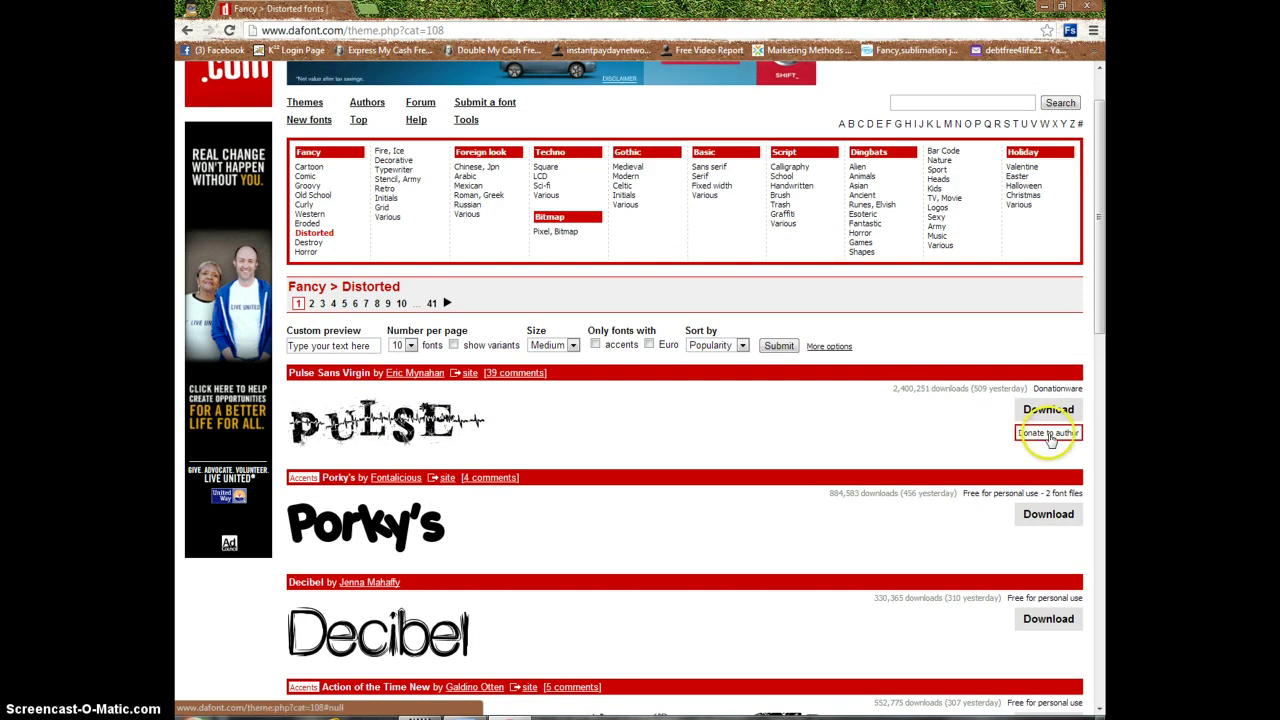
# Step: Open the Pulse Sans Virgin font page and preview the font with a first name as the custom text
pyautogui.click(1057, 410)
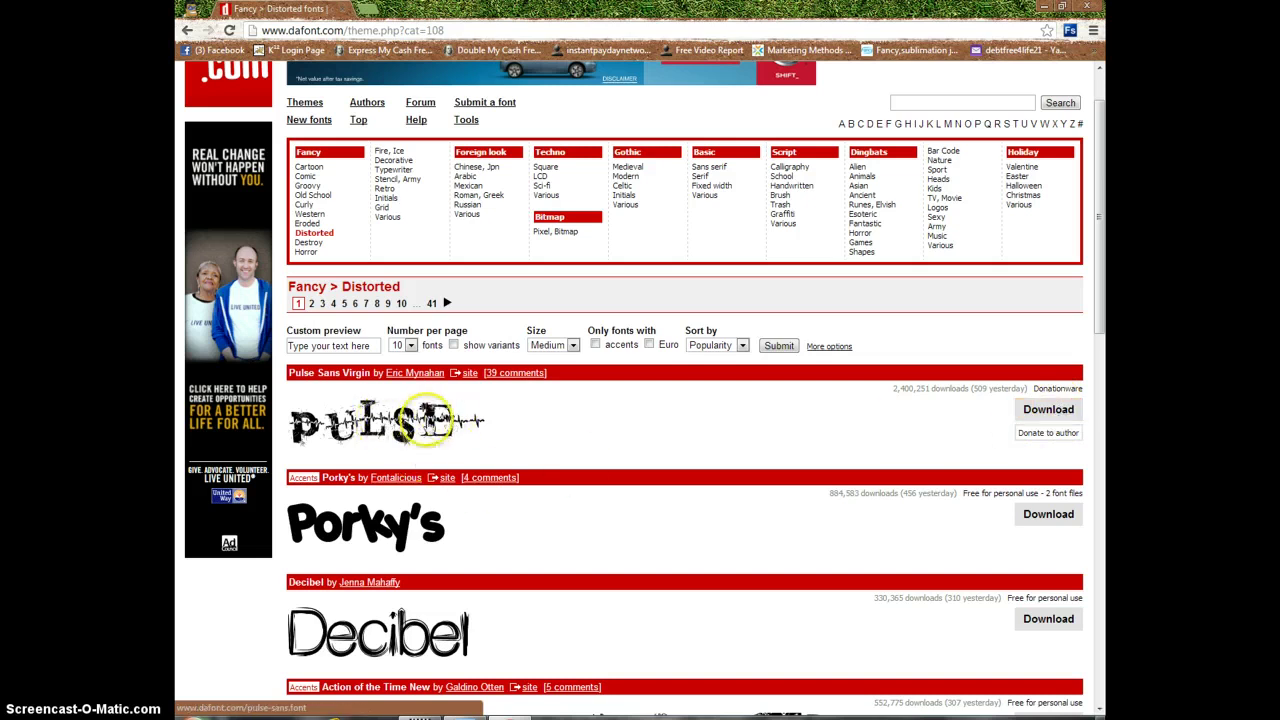
pyautogui.click(432, 418)
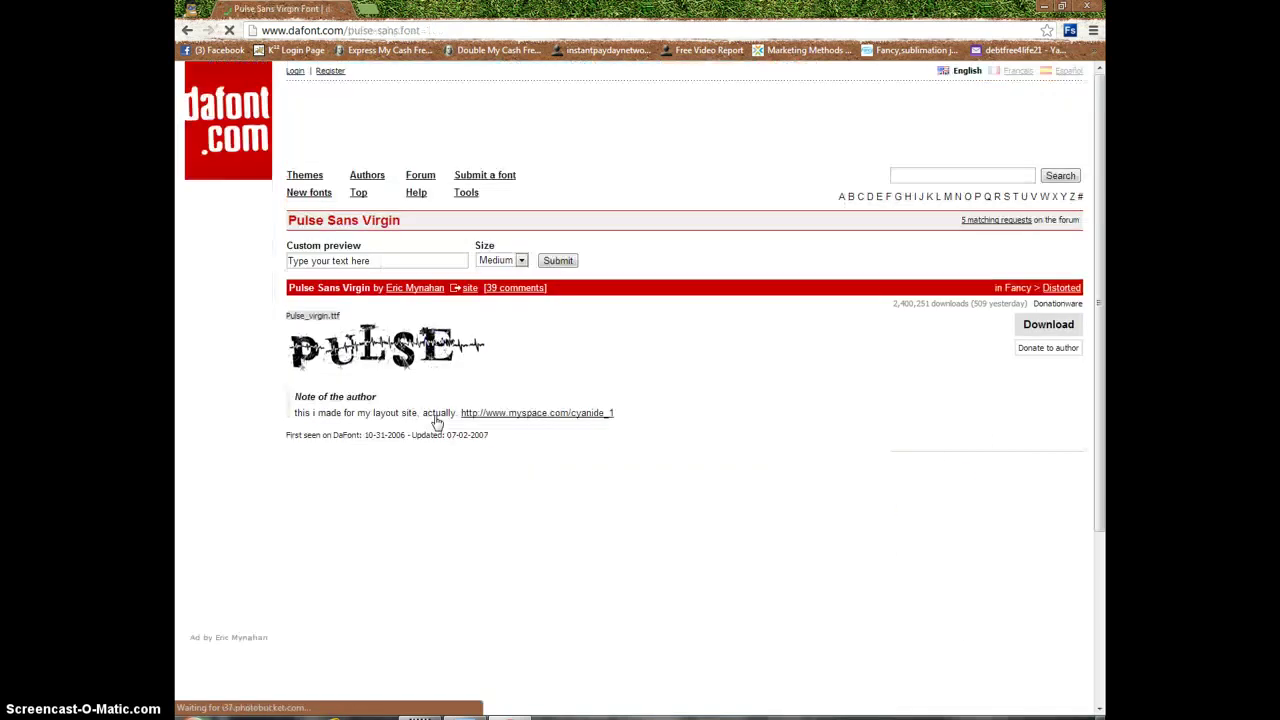
pyautogui.click(330, 261)
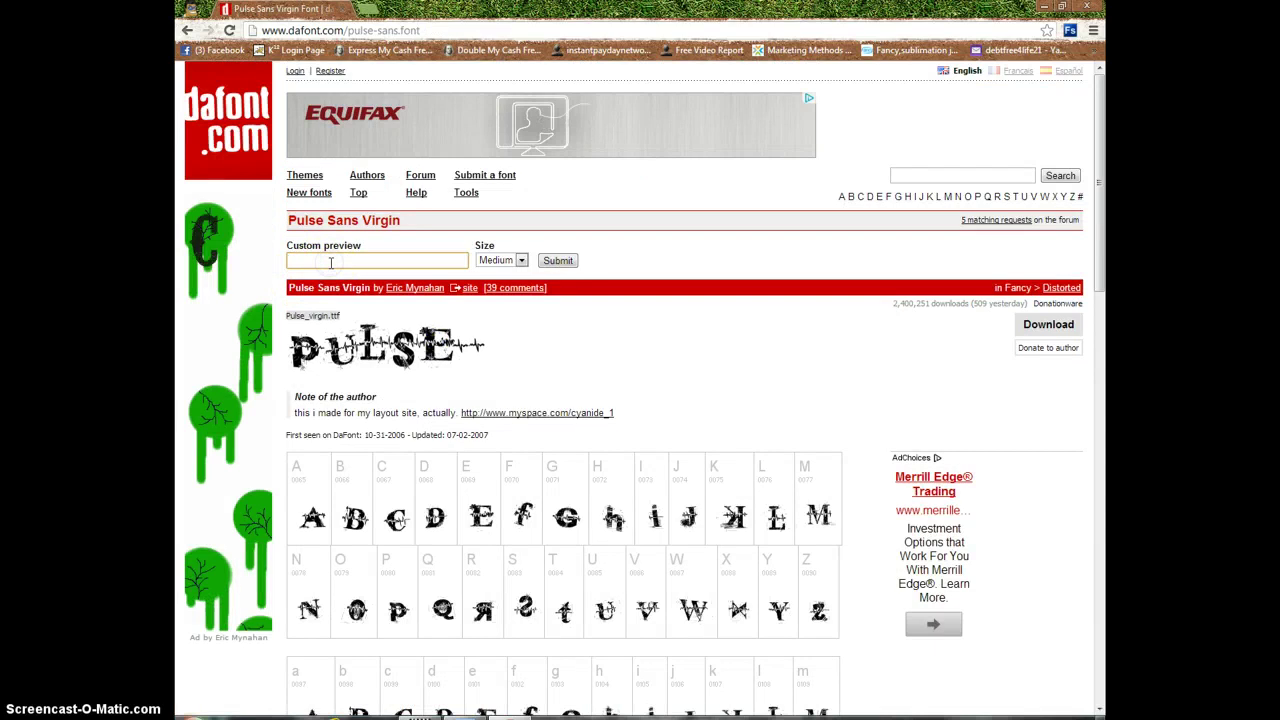
pyautogui.write('Jo')
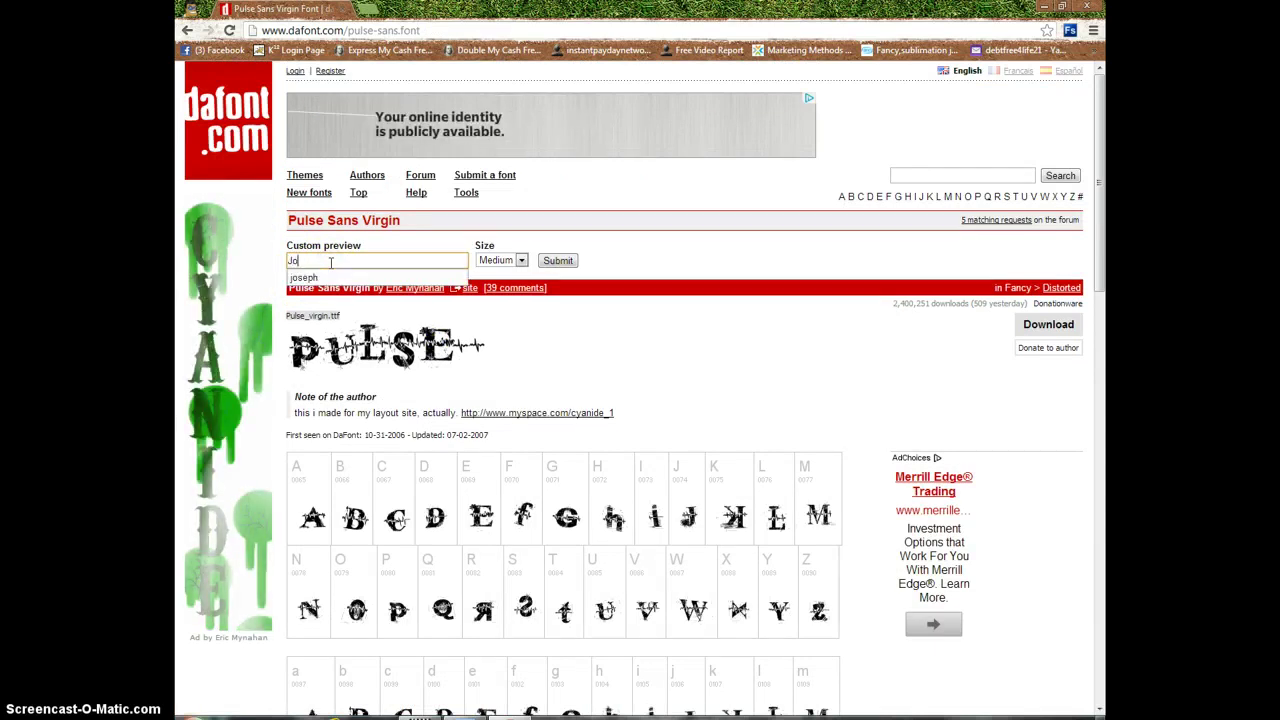
pyautogui.write('seph')
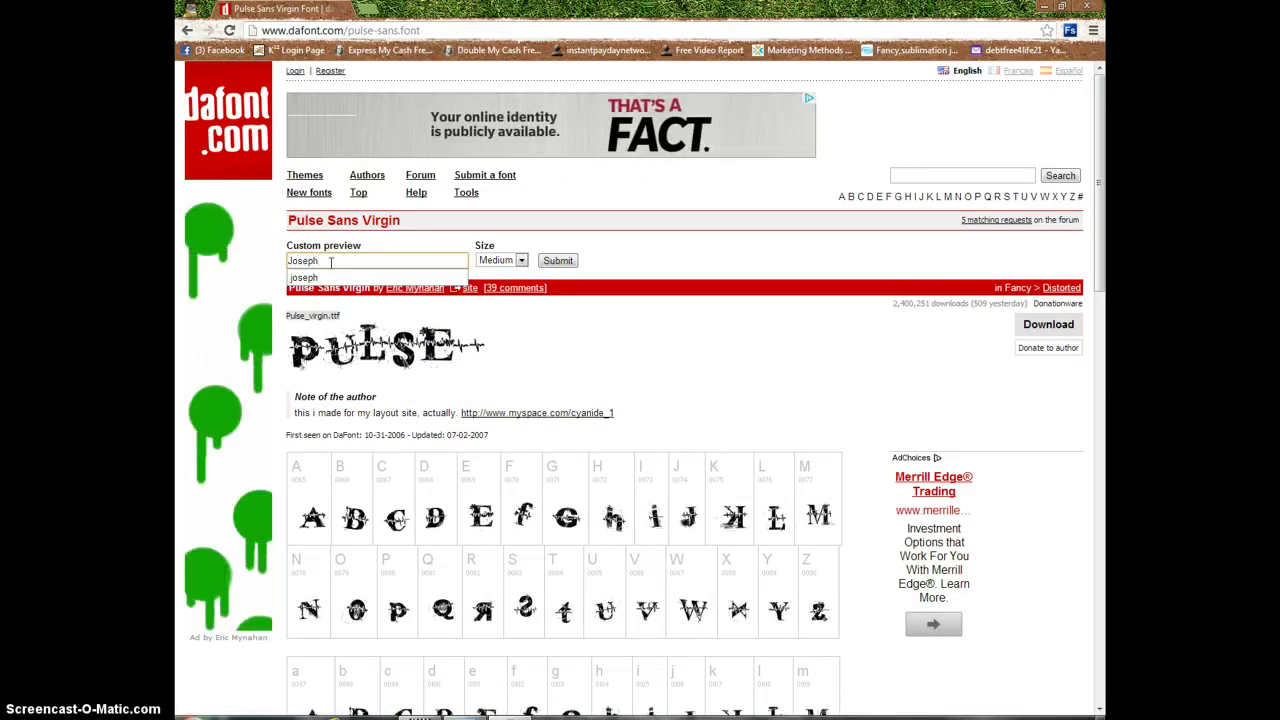
pyautogui.click(338, 284)
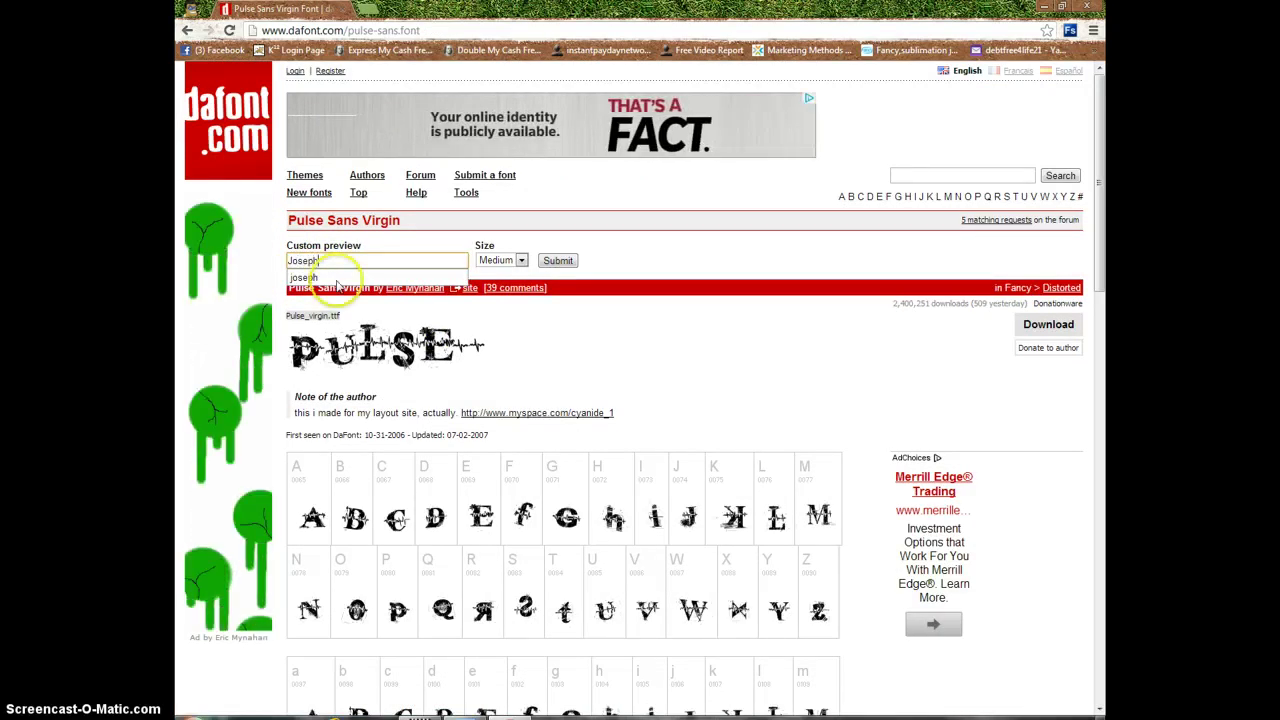
pyautogui.click(557, 261)
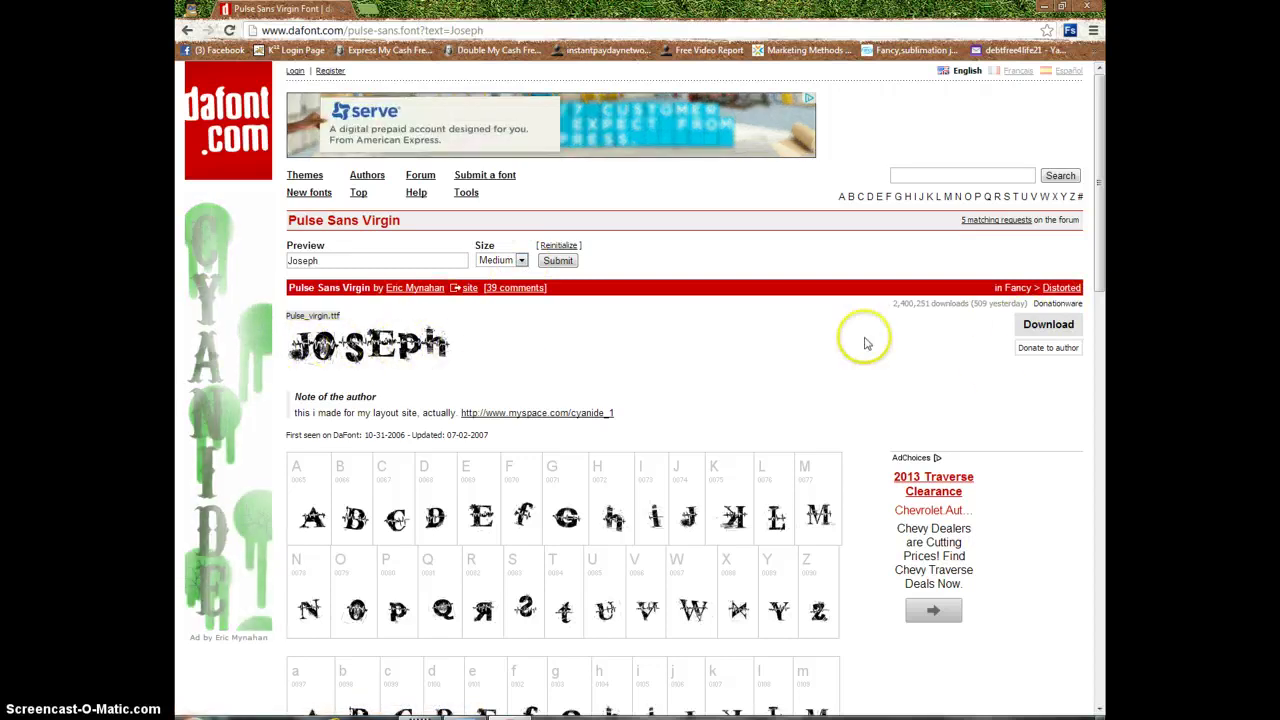
# Step: Download the Pulse Sans Virgin font and extract pulse_sans.zip to the suggested pulse_sans folder in Downloads, showing the extracted files
pyautogui.click(1037, 328)
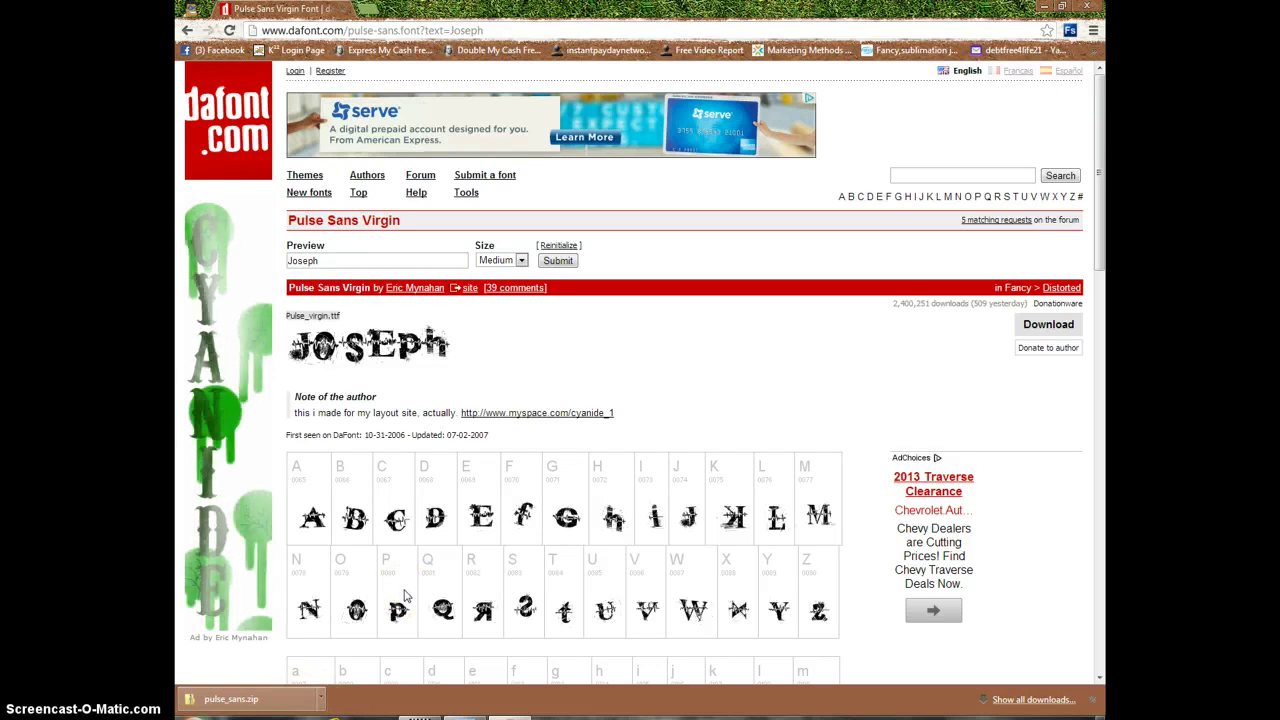
pyautogui.click(288, 703)
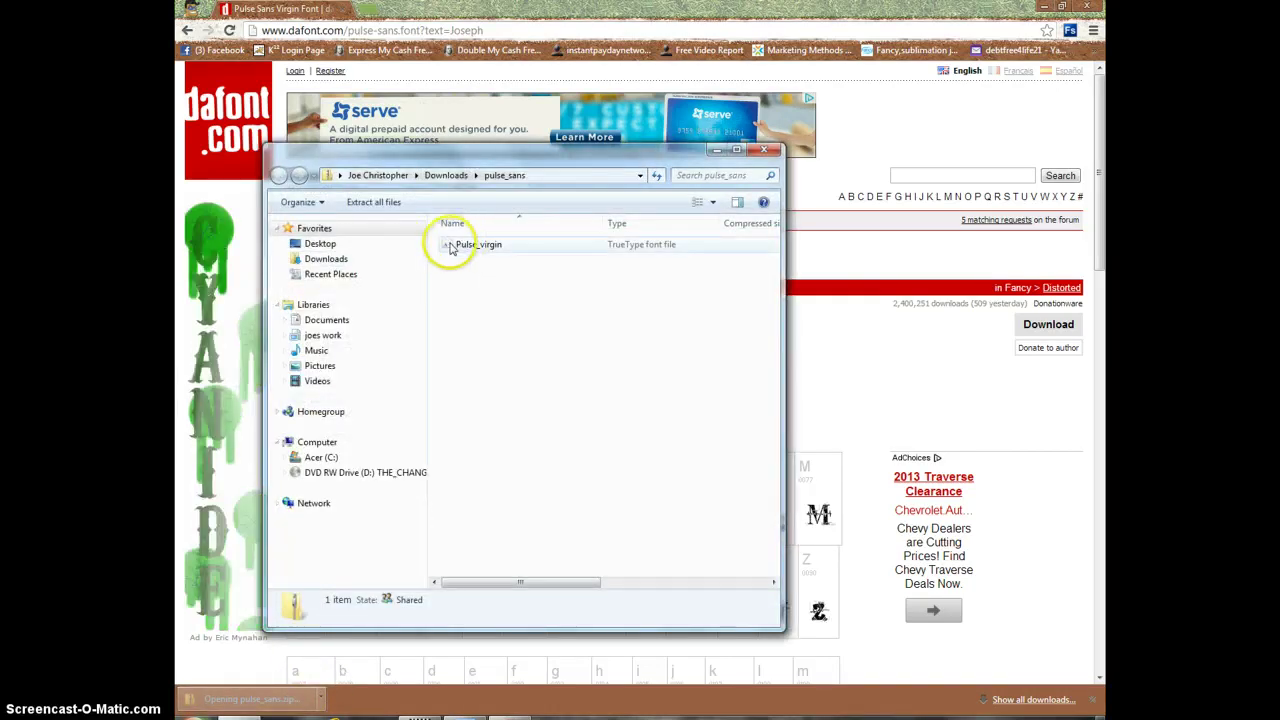
pyautogui.click(373, 204)
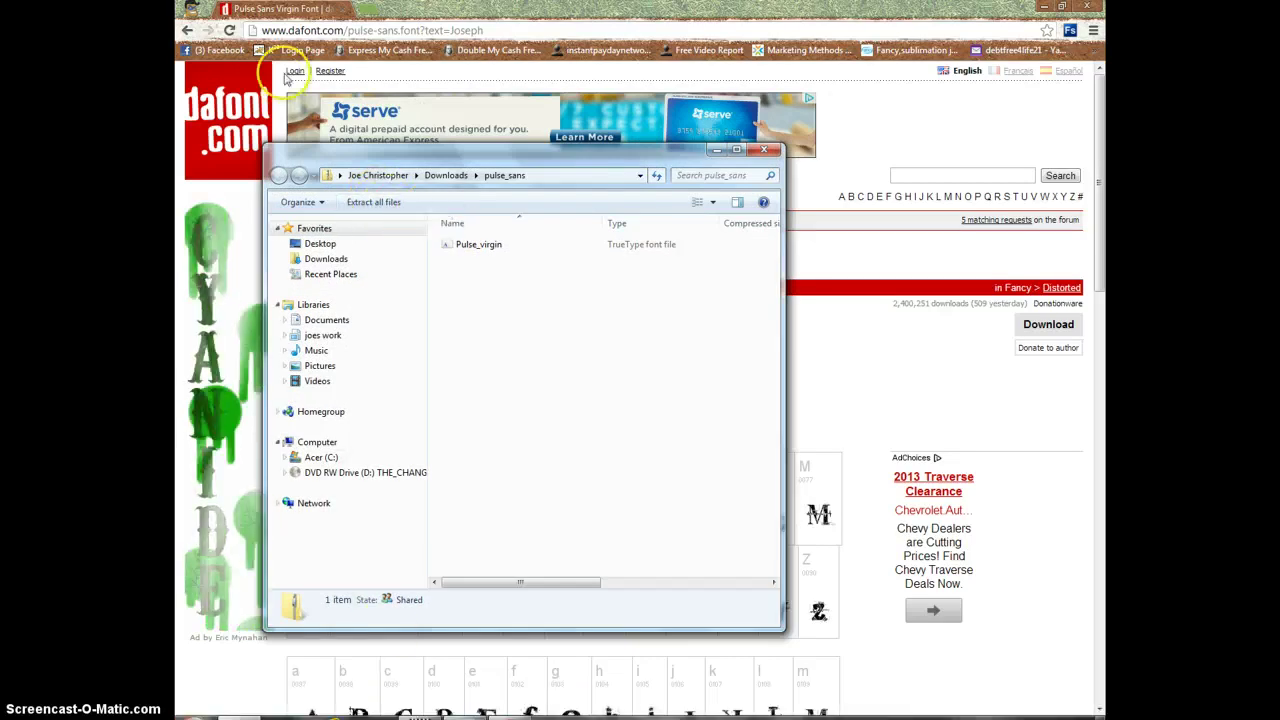
pyautogui.click(390, 207)
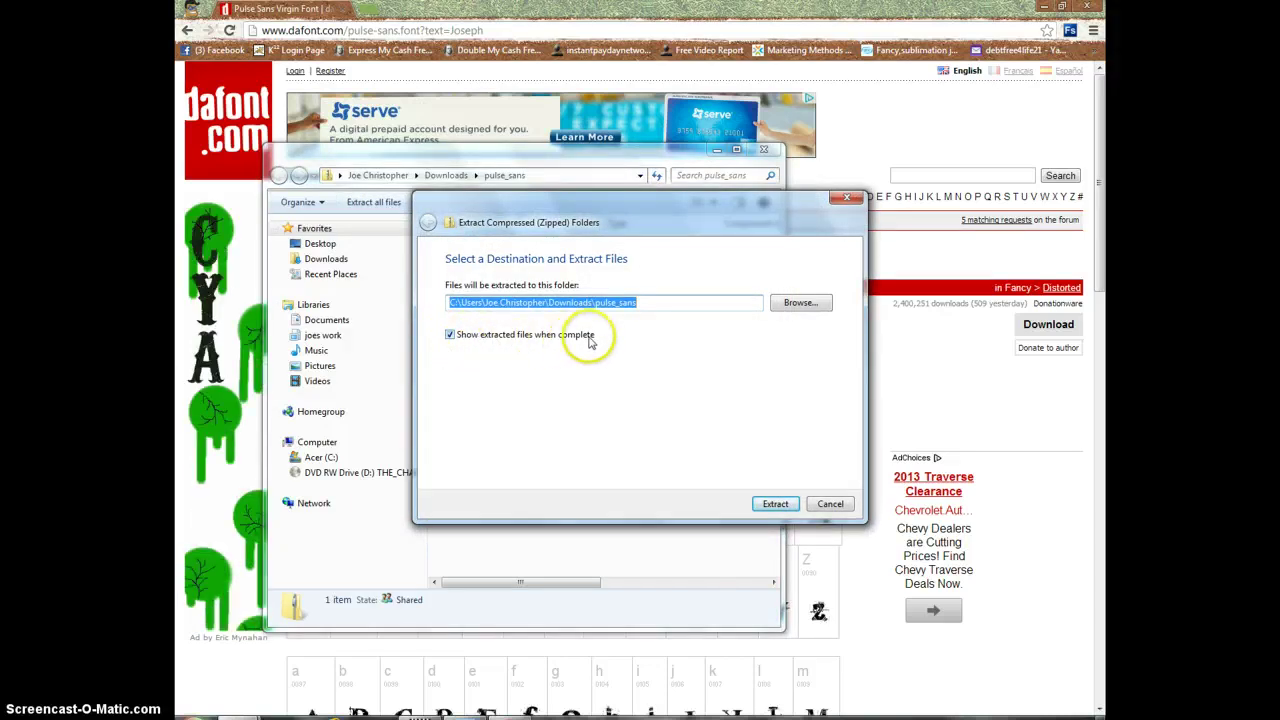
pyautogui.click(450, 337)
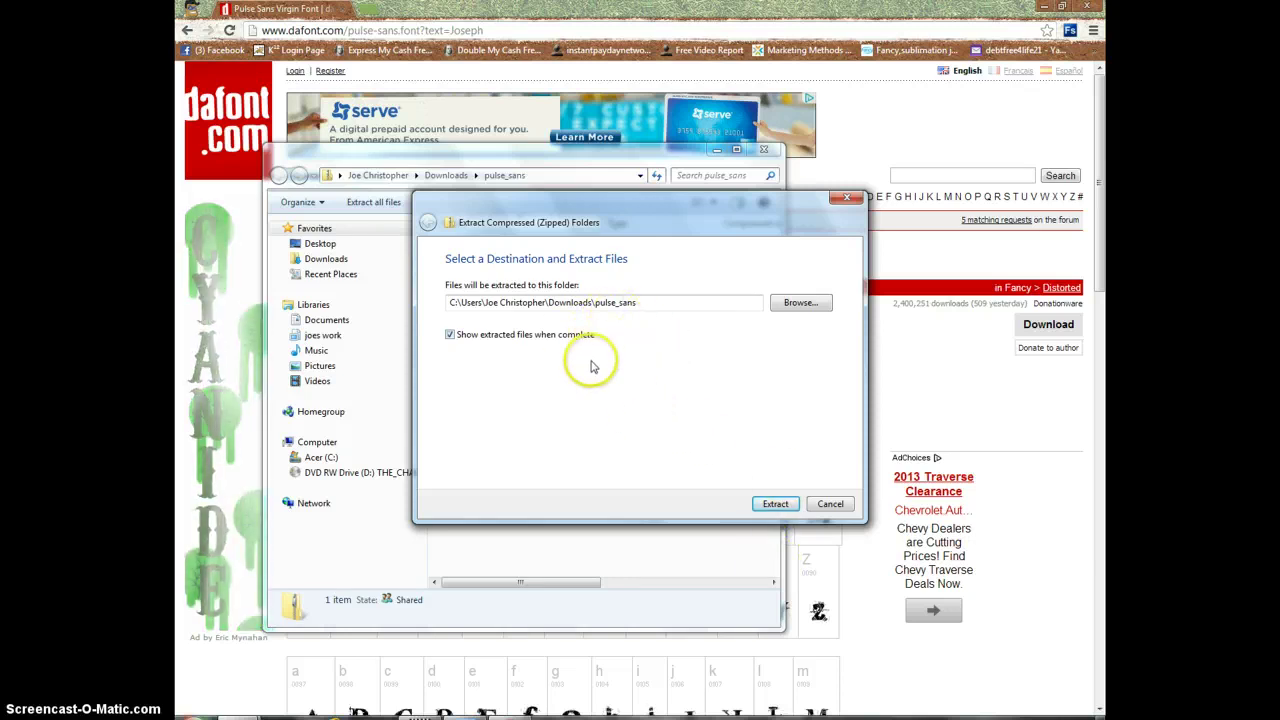
pyautogui.click(775, 504)
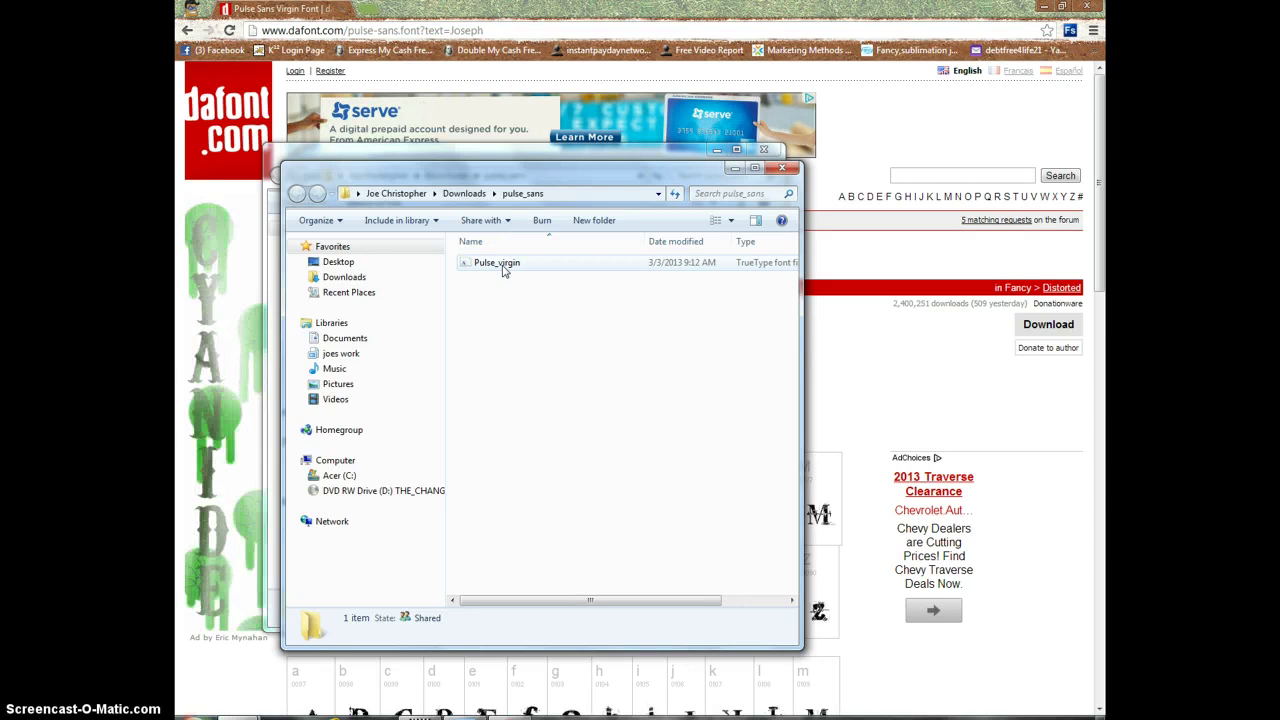
# Step: Install the extracted Pulse_virgin font file and close both pulse_sans folder windows
pyautogui.rightClick(503, 266)
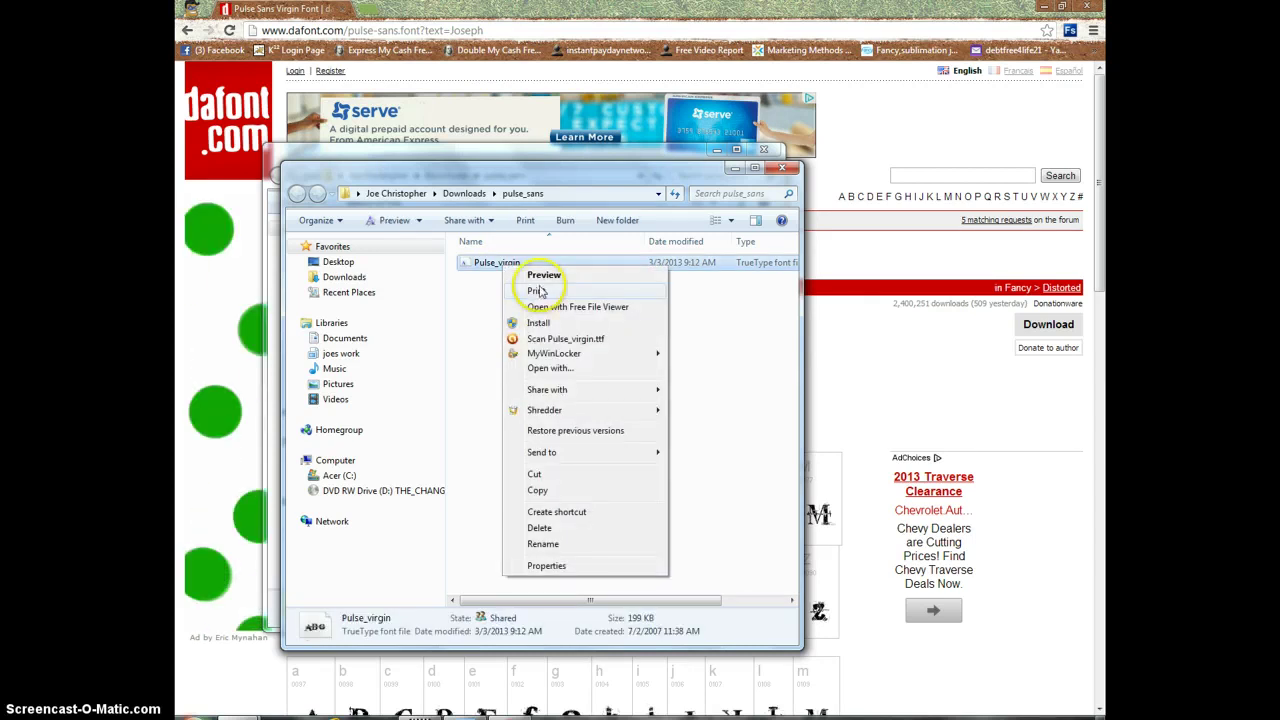
pyautogui.click(538, 326)
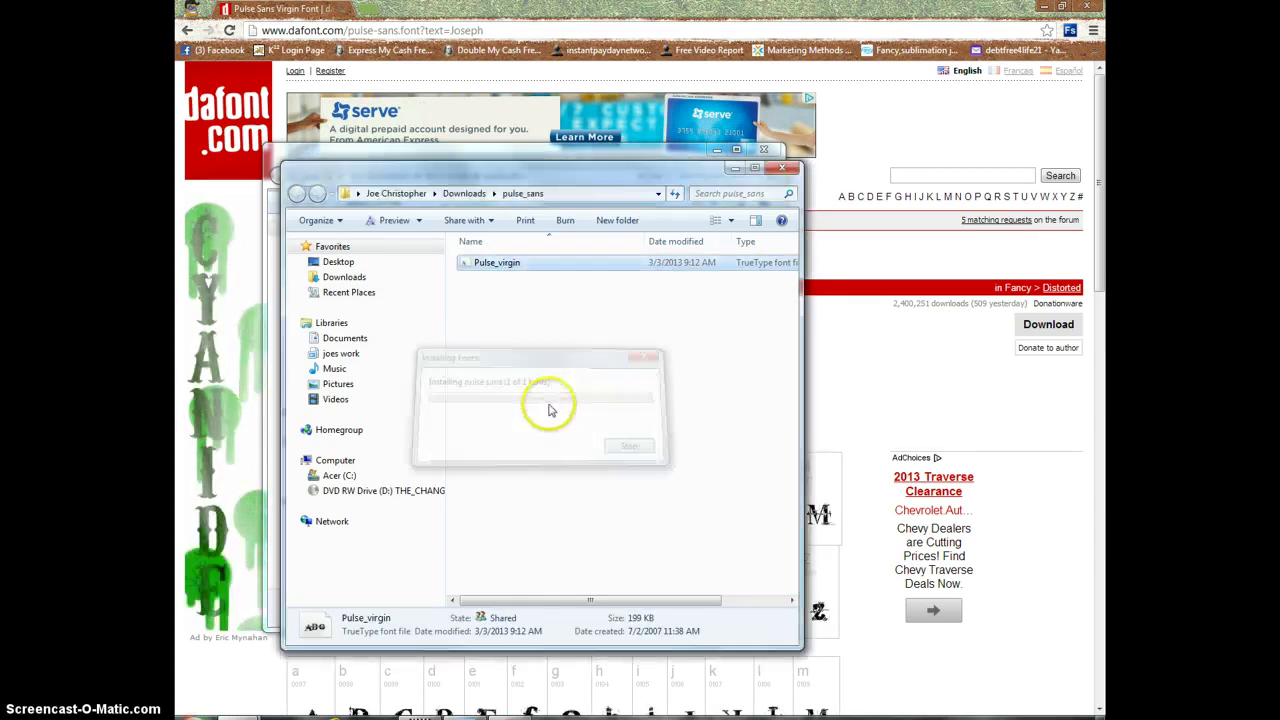
pyautogui.click(795, 167)
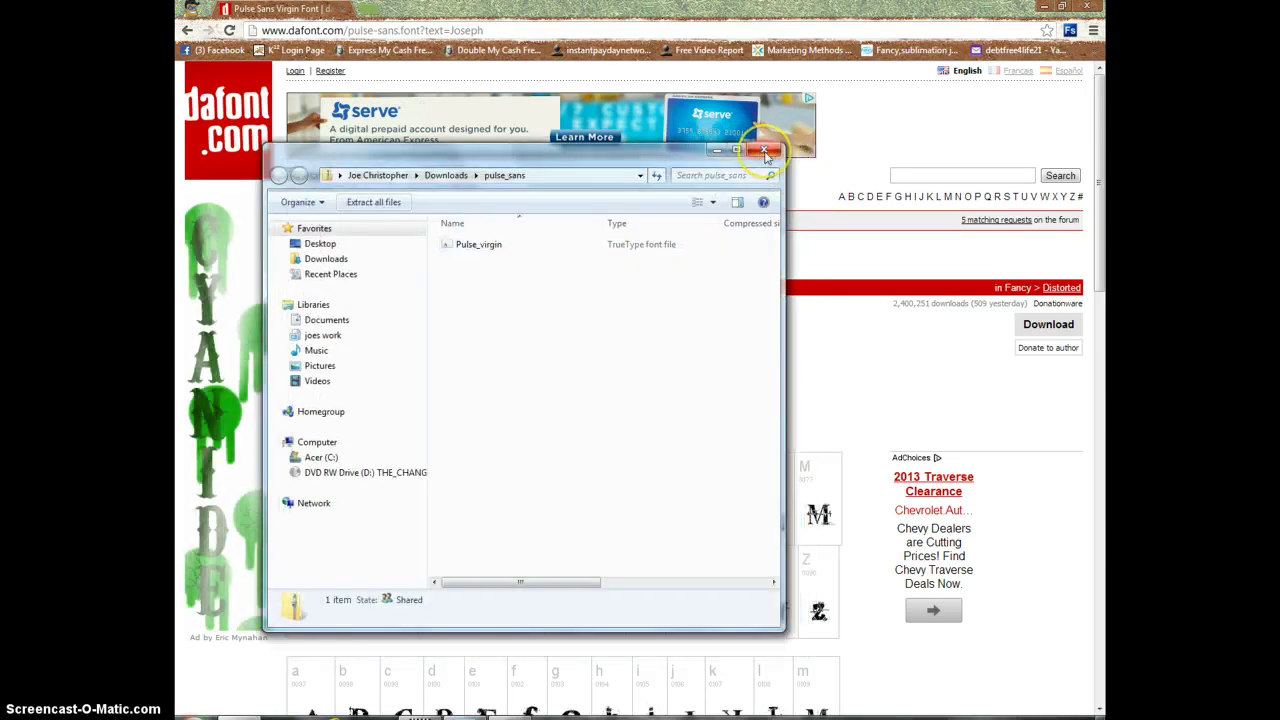
pyautogui.click(765, 151)
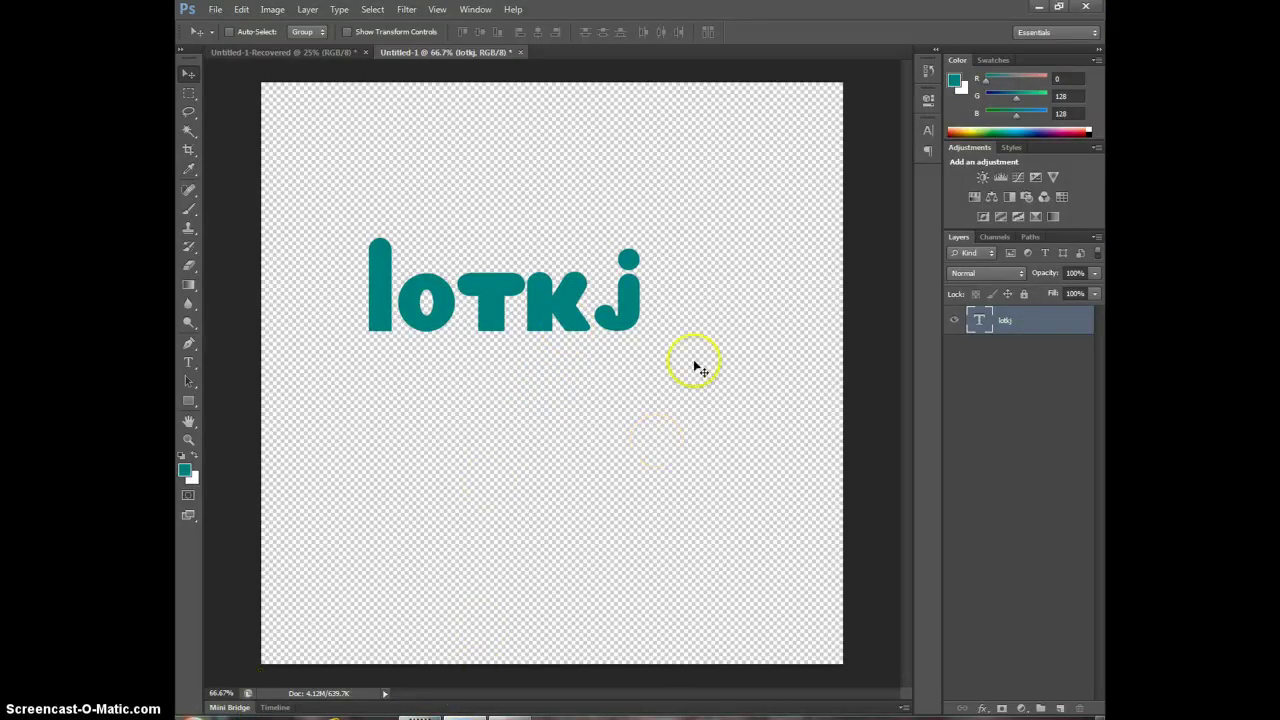
# Step: In Photoshop, change the font of the "lotkj" text layer to pulse sans virgin
pyautogui.click(929, 131)
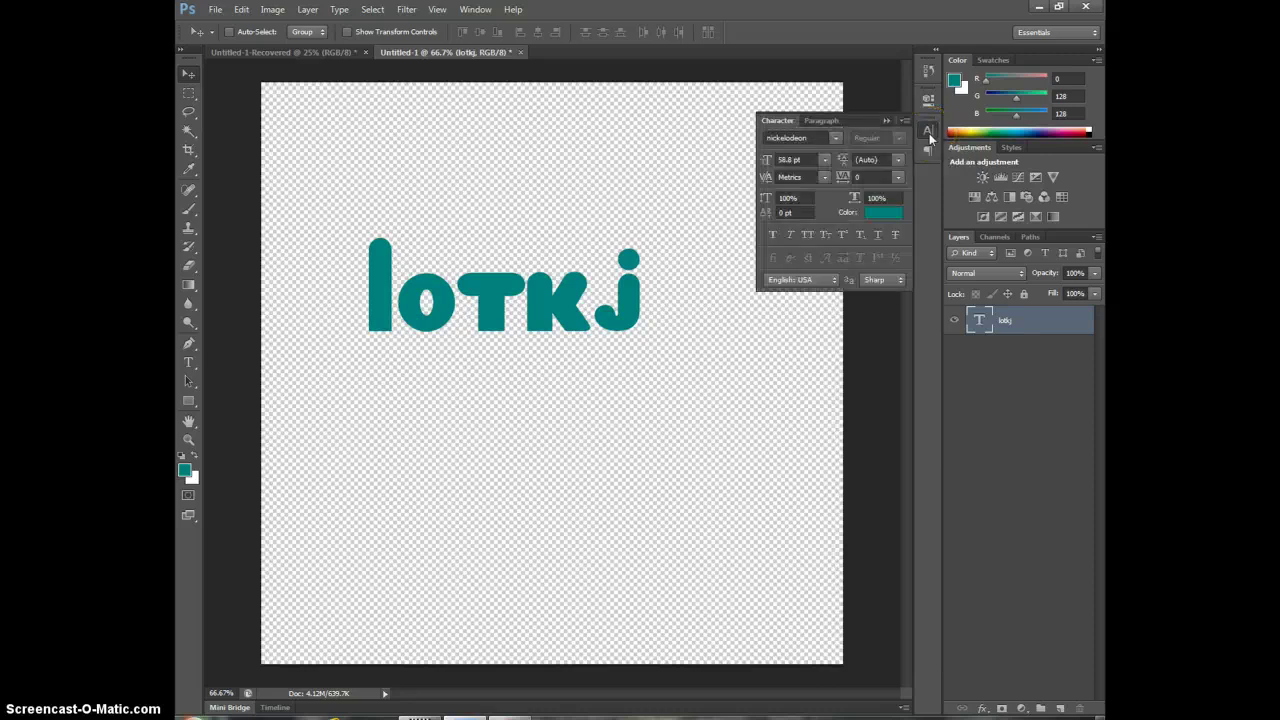
pyautogui.click(790, 137)
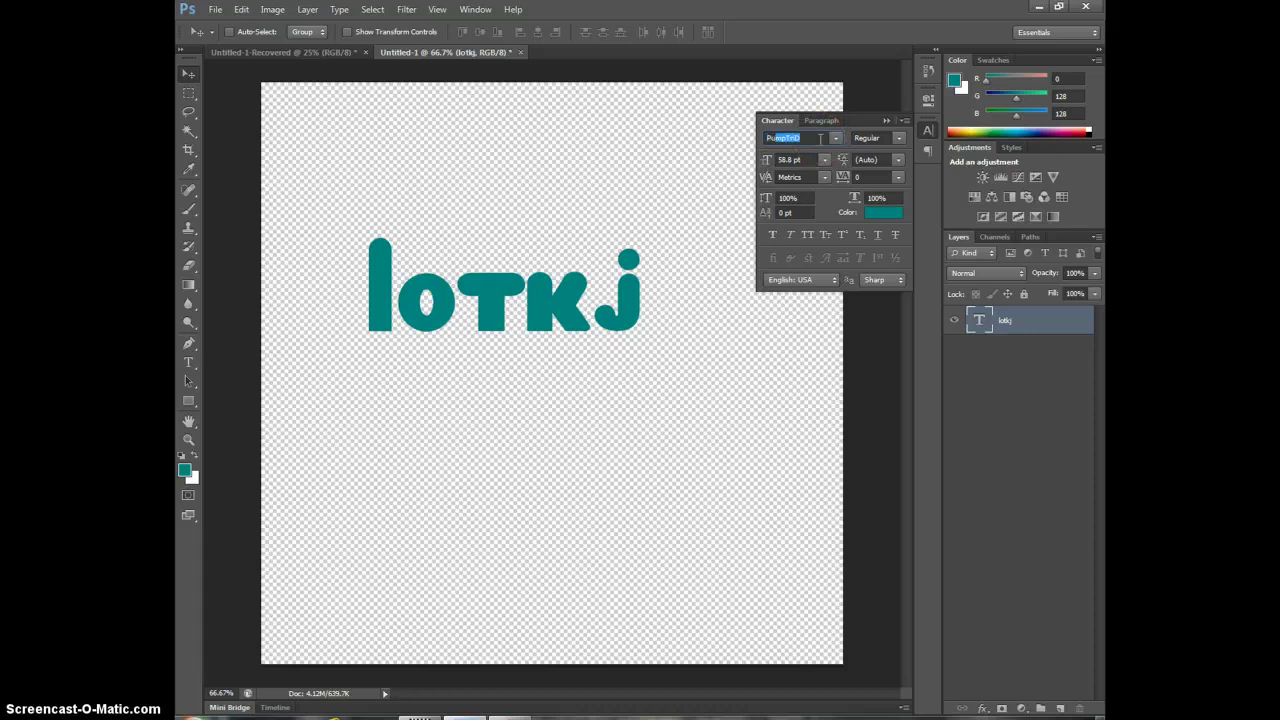
pyautogui.click(835, 138)
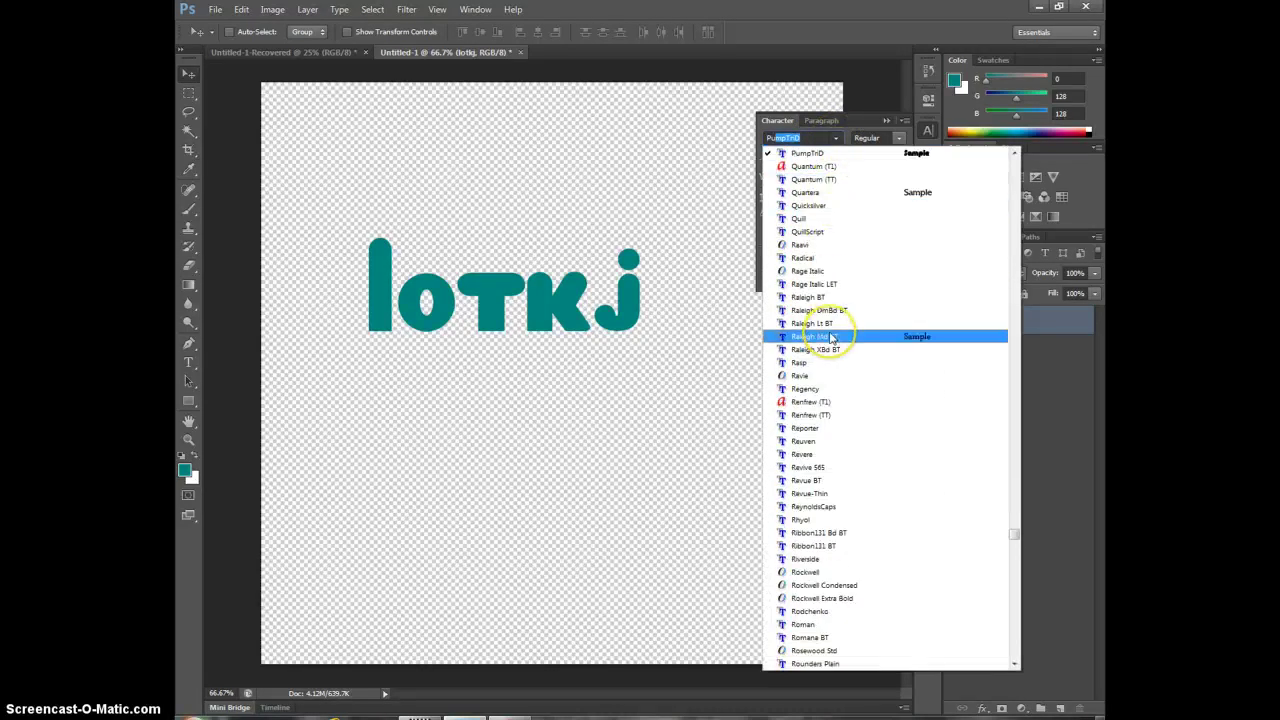
pyautogui.scroll(2, 818, 340)
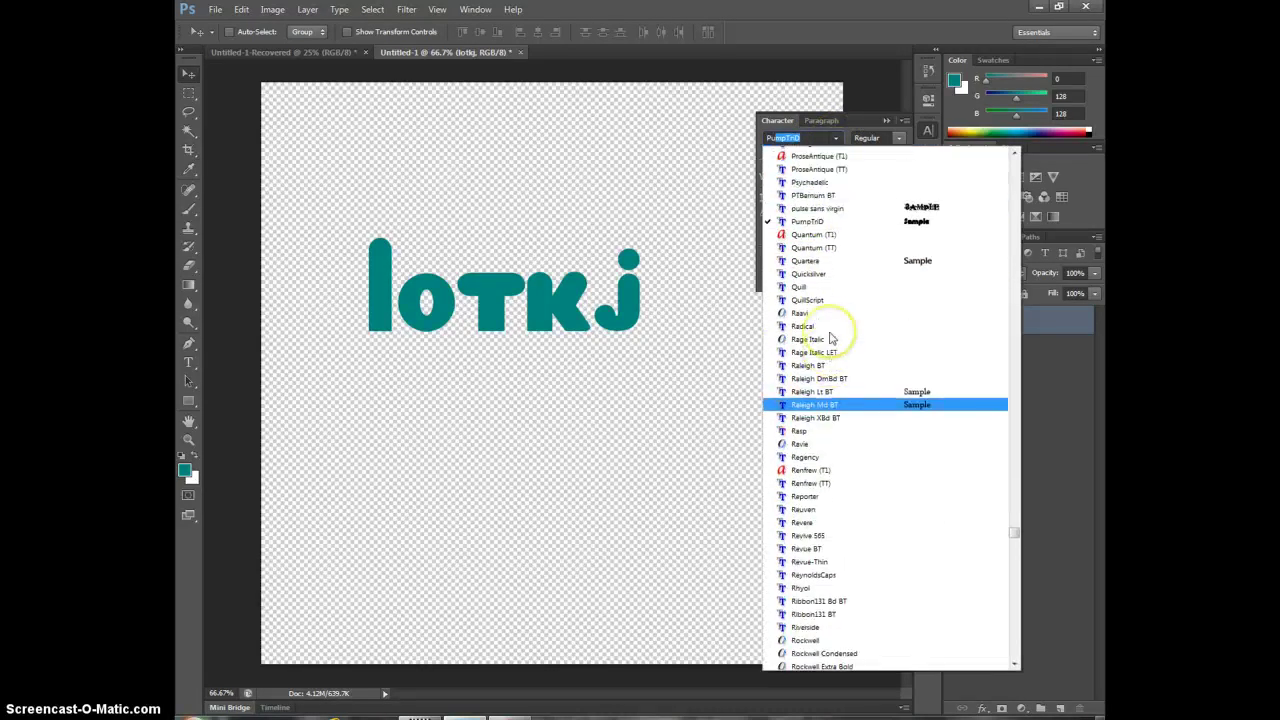
pyautogui.click(818, 220)
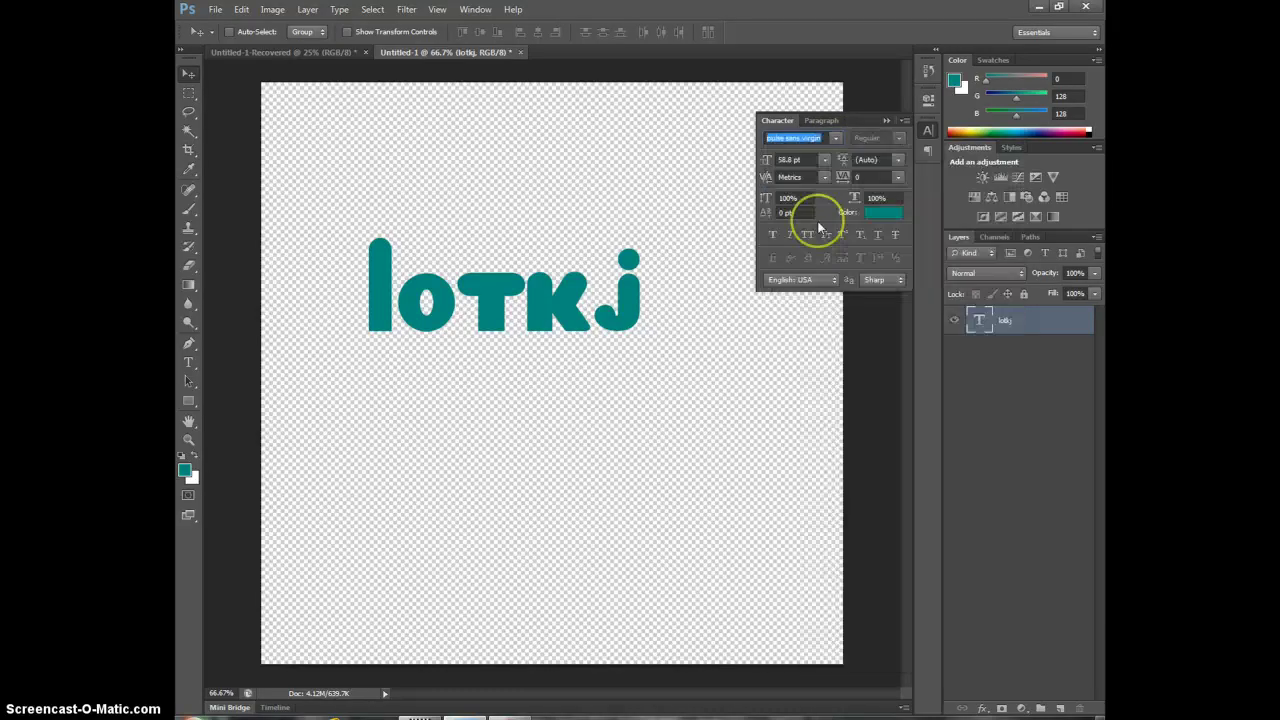
pyautogui.click(929, 130)
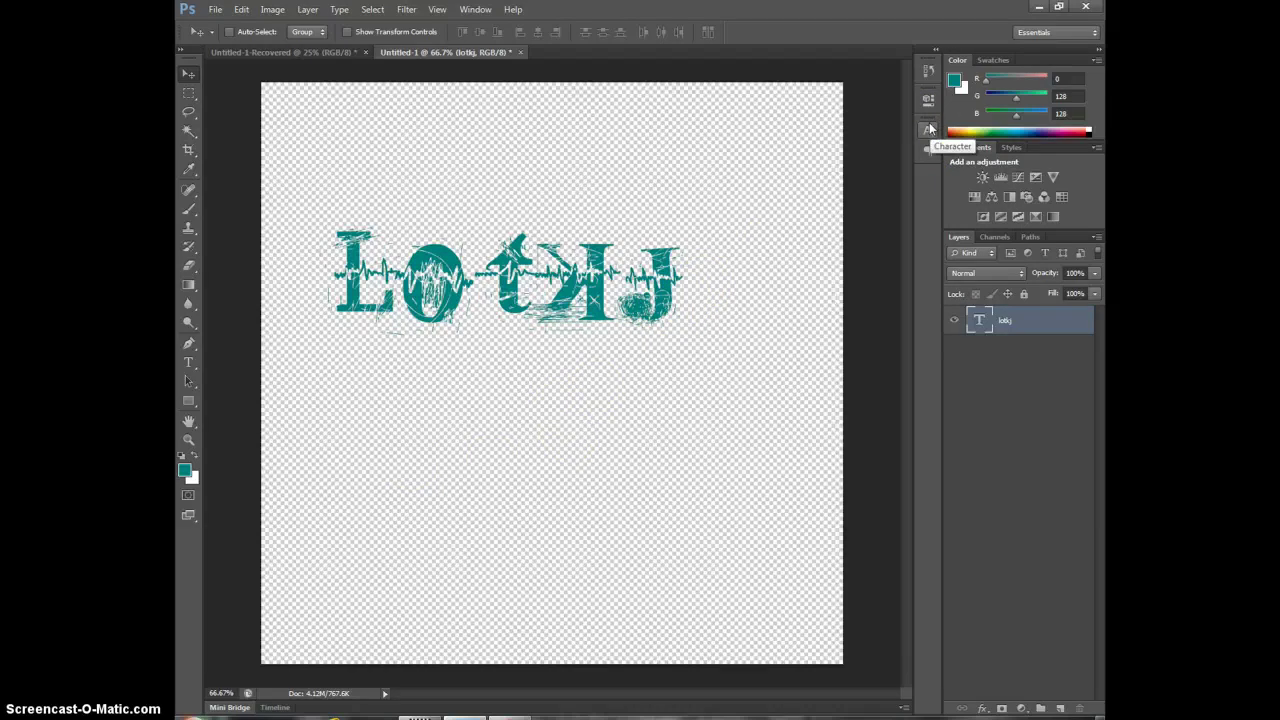